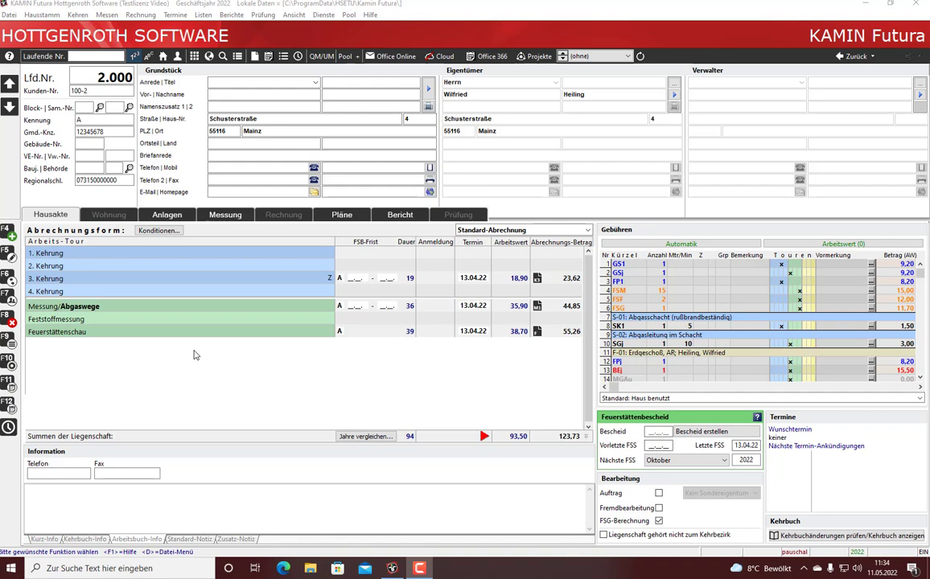
Open the property's measurement data (Messung) and select fireplace F-01 in the system overview
{"action": "left_click", "coordinate": [229, 215]}
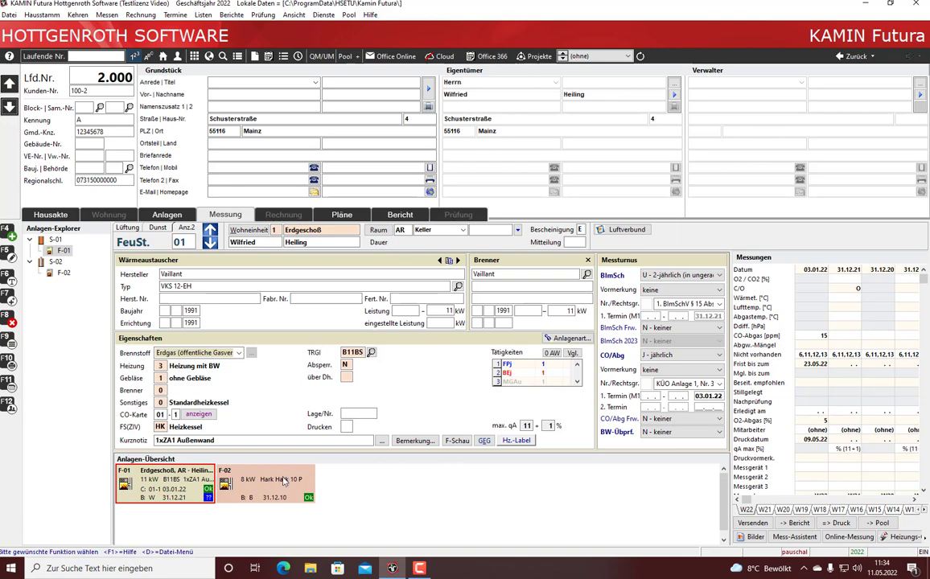
{"action": "left_click", "coordinate": [221, 479]}
{"action": "left_click", "coordinate": [207, 480]}
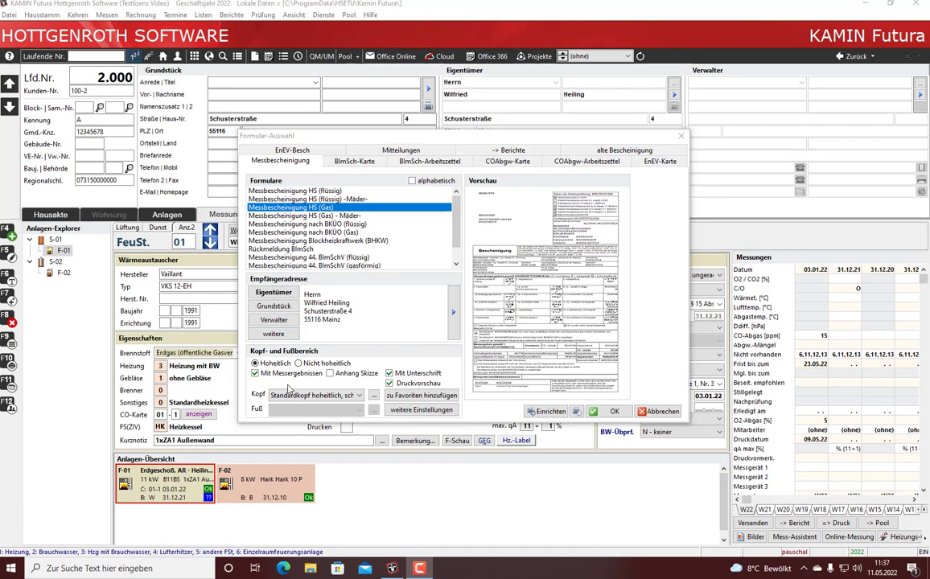
Review the additional settings for the Messbescheinigung HS (Gas), including signature and installation room output, accept them, and close the print preview
{"action": "left_click", "coordinate": [412, 411]}
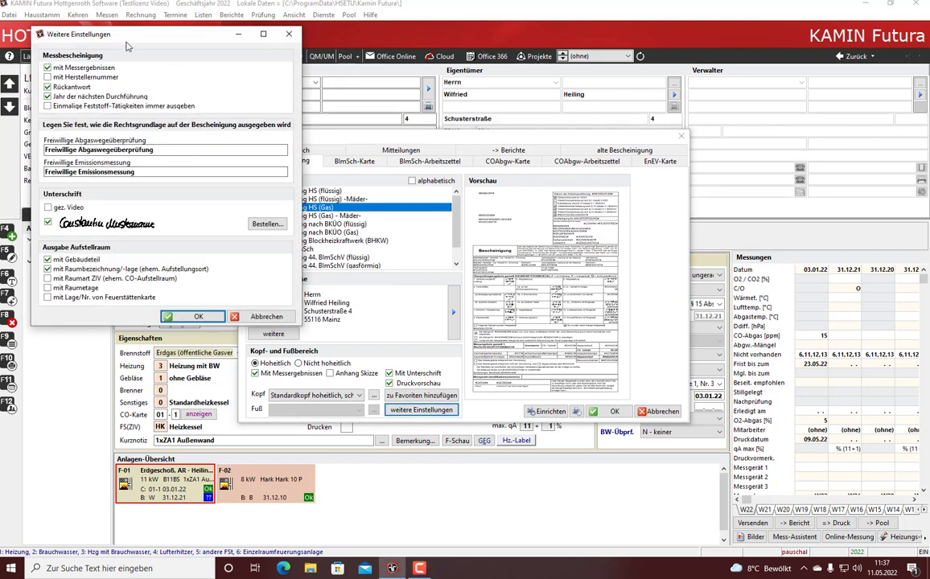
{"action": "left_click_drag", "start_coordinate": [115, 36], "coordinate": [361, 131]}
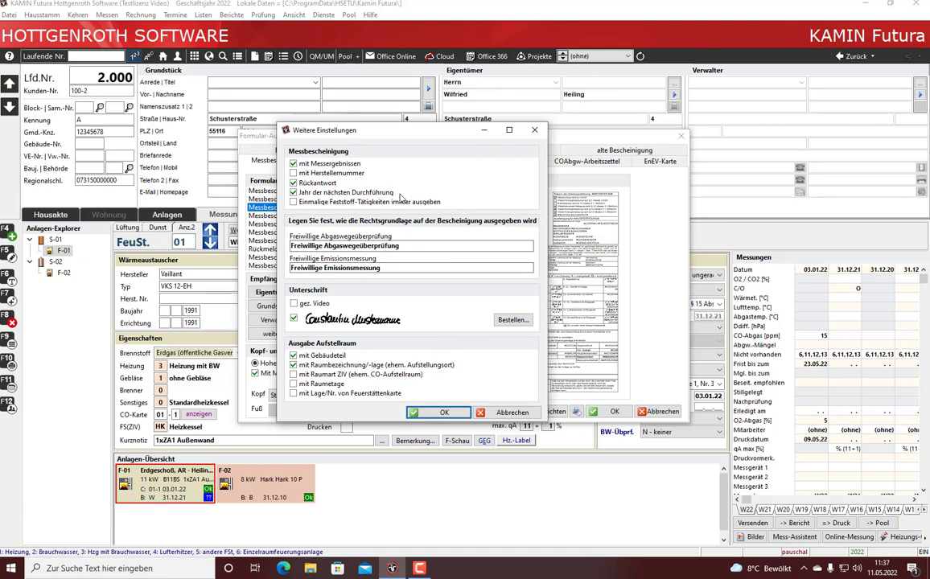
{"action": "left_click", "coordinate": [293, 194]}
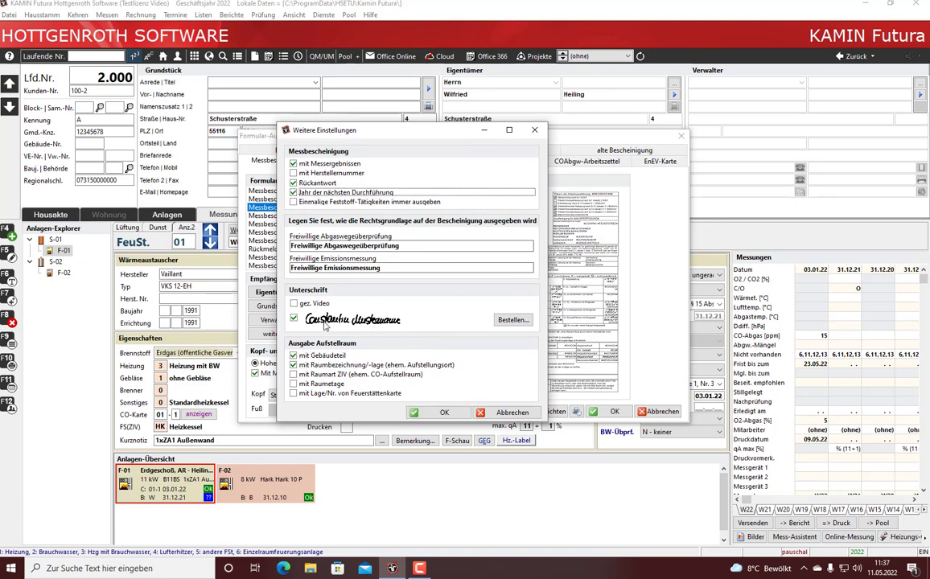
{"action": "left_click", "coordinate": [294, 304]}
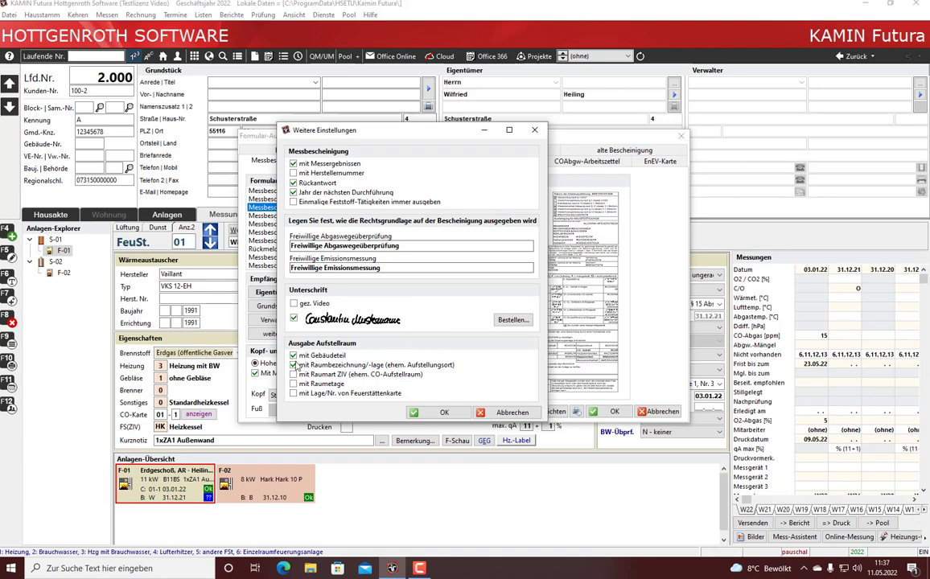
{"action": "left_click", "coordinate": [444, 413]}
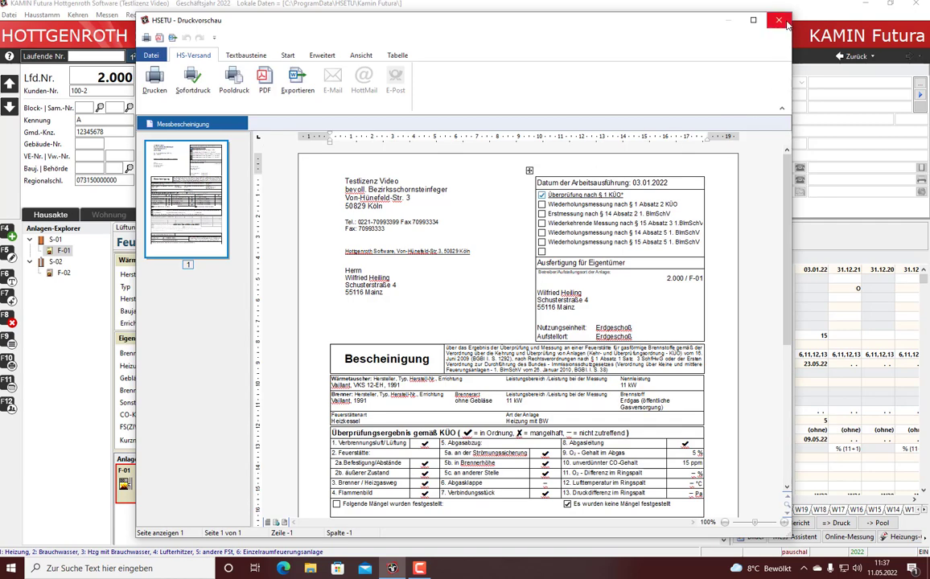
{"action": "left_click", "coordinate": [779, 19]}
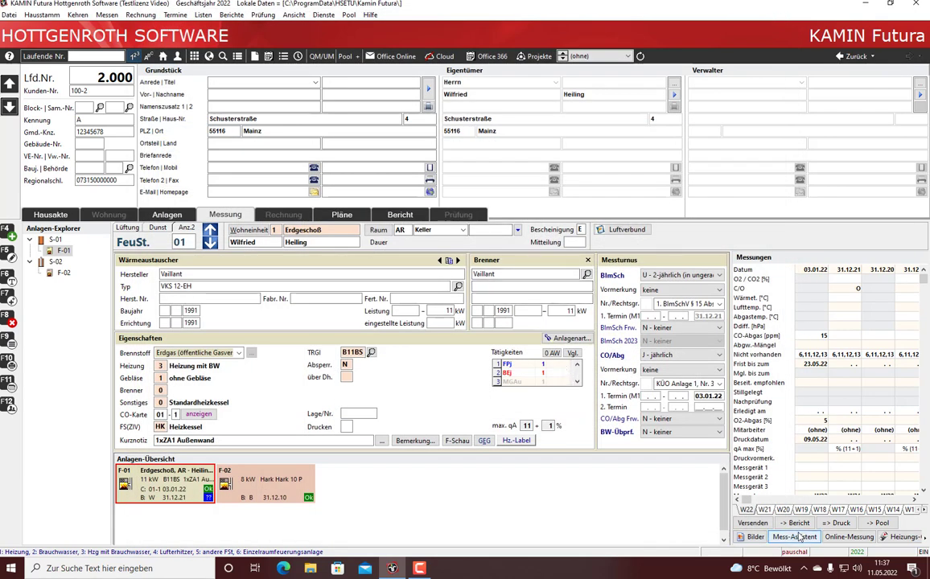
Start a joint print for the current fireplace only (Aktuelle Feuerstätte)
{"action": "left_click", "coordinate": [839, 522]}
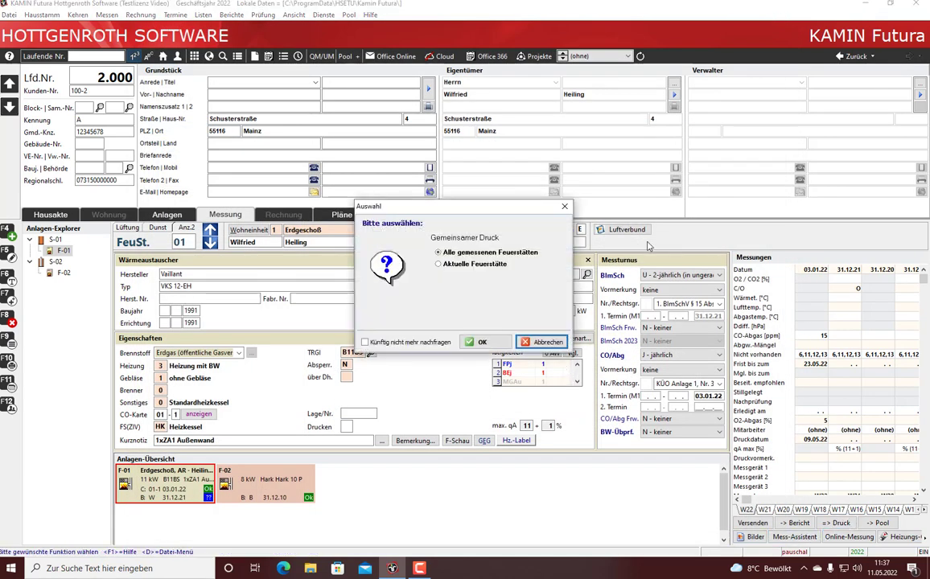
{"action": "left_click", "coordinate": [486, 266]}
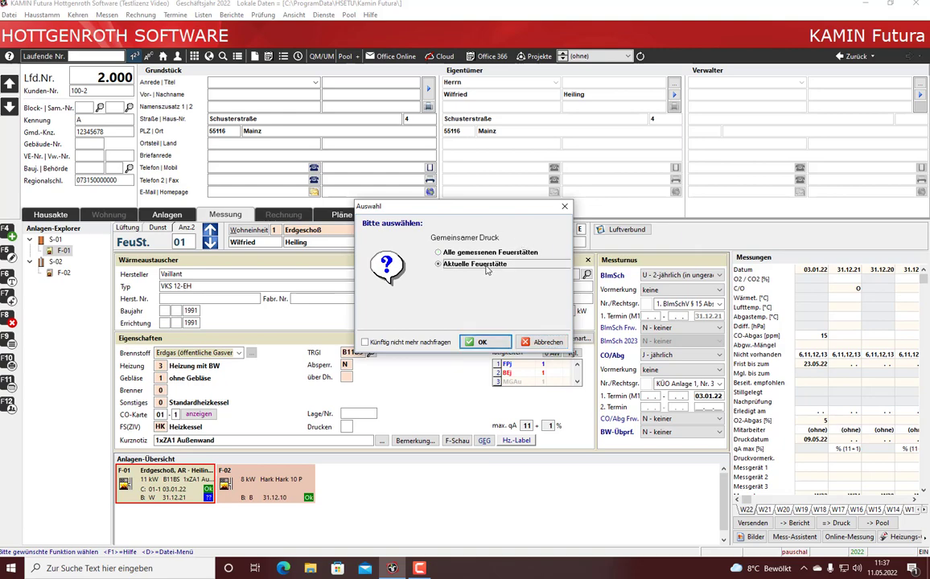
{"action": "left_click", "coordinate": [482, 342]}
{"action": "left_click_drag", "start_coordinate": [234, 172], "coordinate": [460, 209]}
Deselect every document in the joint print except the Messbescheinigung and view its print preview
{"action": "left_click", "coordinate": [398, 223]}
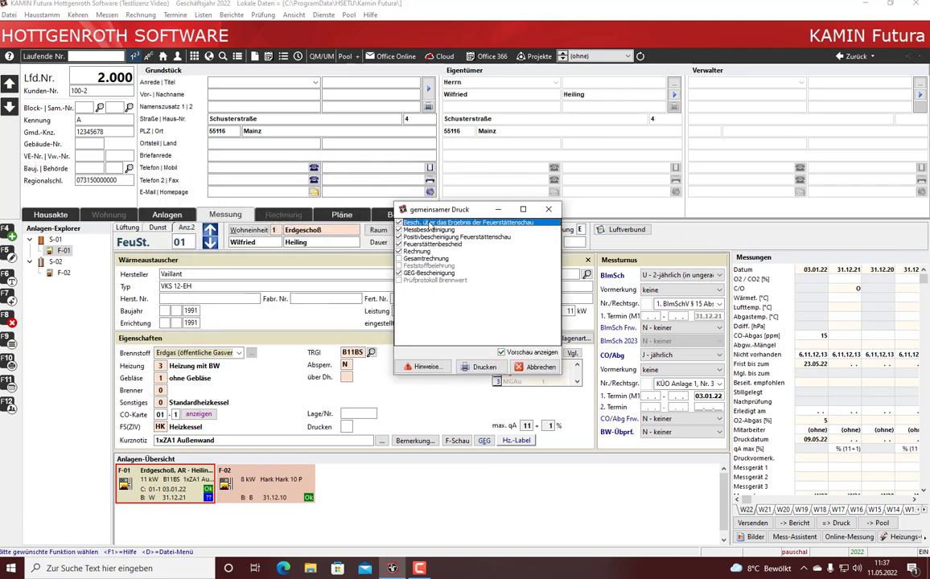
{"action": "left_click", "coordinate": [398, 236]}
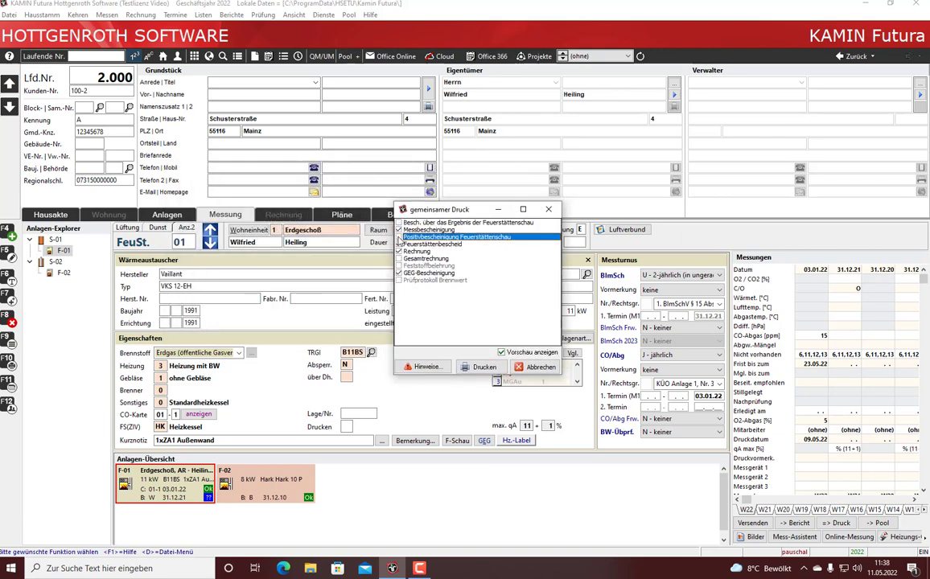
{"action": "left_click", "coordinate": [398, 243]}
{"action": "left_click", "coordinate": [398, 251]}
{"action": "left_click", "coordinate": [398, 274]}
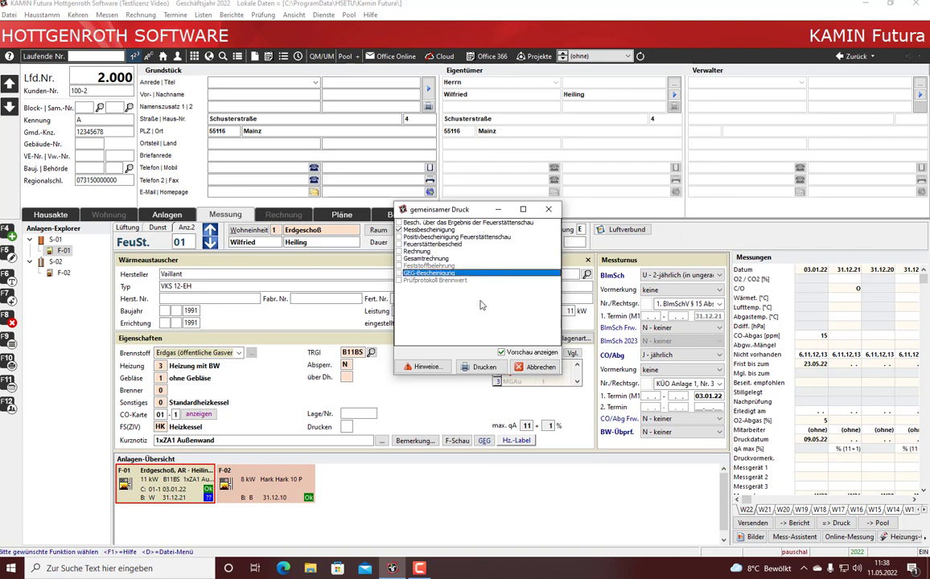
{"action": "left_click", "coordinate": [483, 367]}
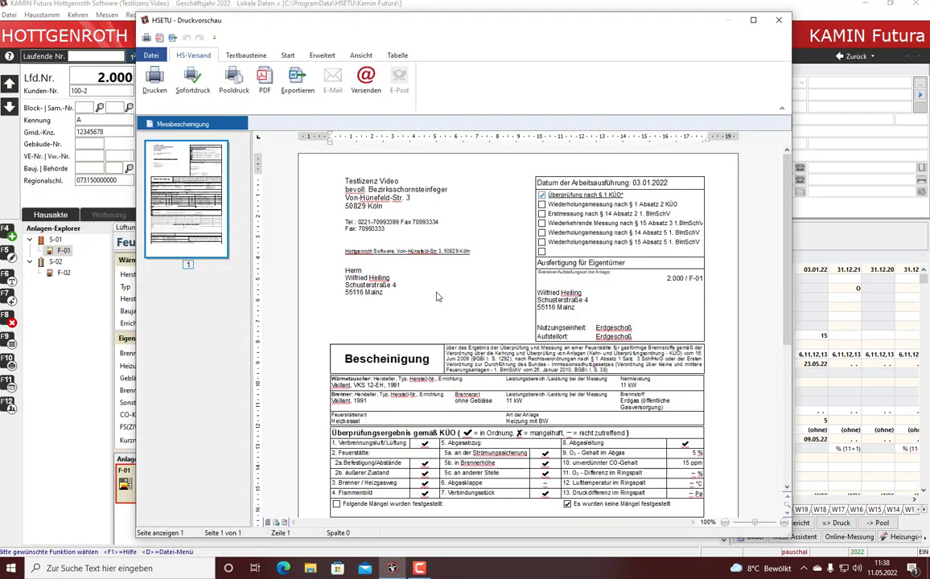
{"action": "scroll", "coordinate": [436, 292], "scroll_direction": "down", "scroll_amount": 3}
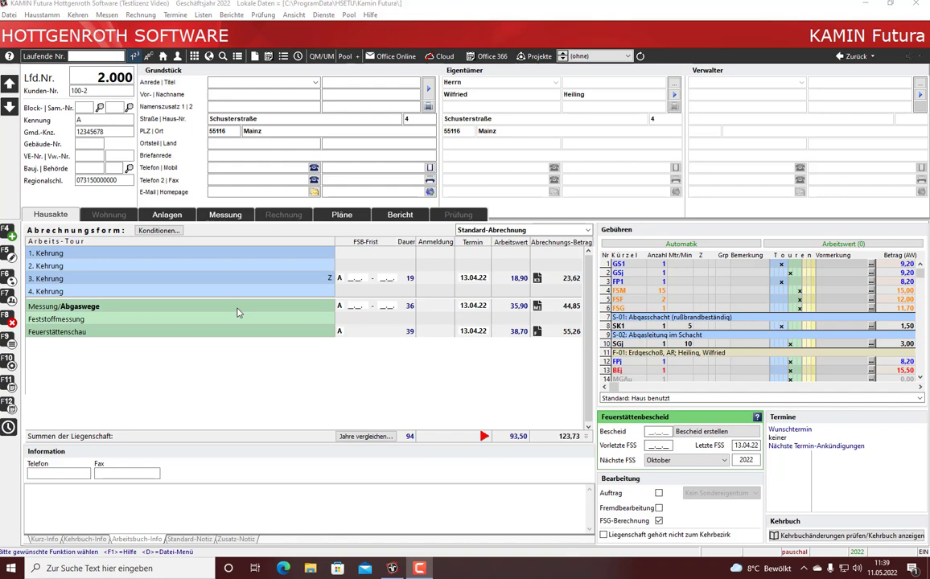
Open the continuous print of BKÜO certificates for properties 2-6, with Fremdarbeit set to mit
{"action": "left_click", "coordinate": [101, 15]}
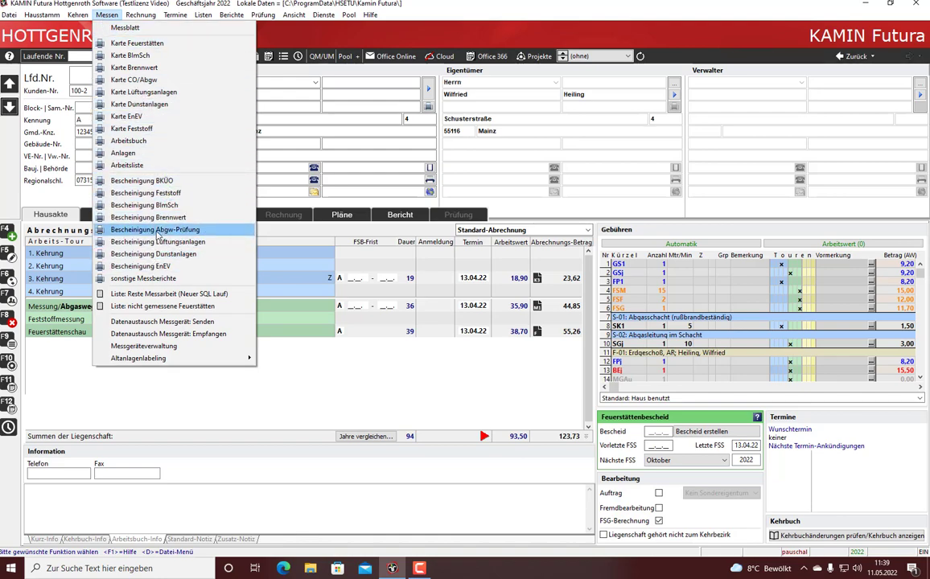
{"action": "left_click", "coordinate": [163, 184]}
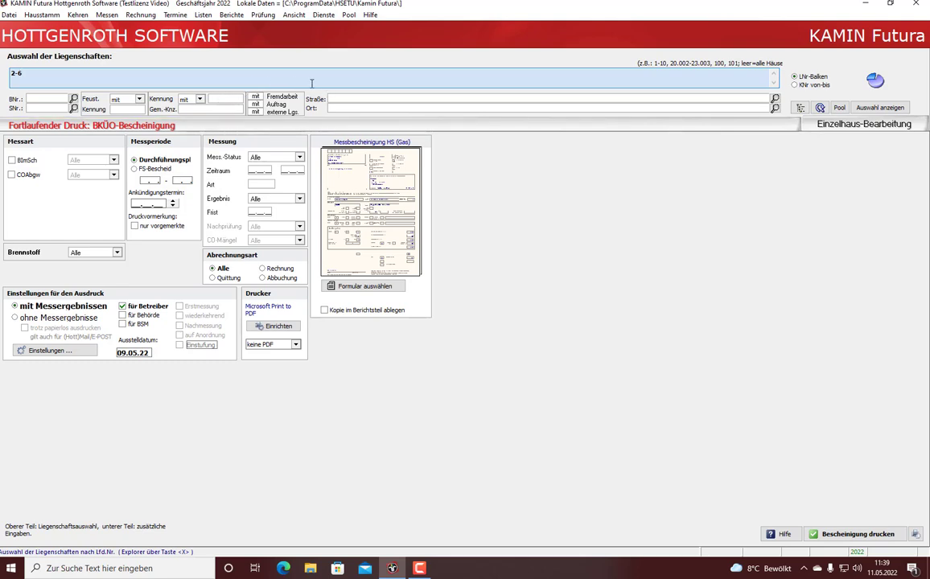
{"action": "left_click", "coordinate": [256, 97]}
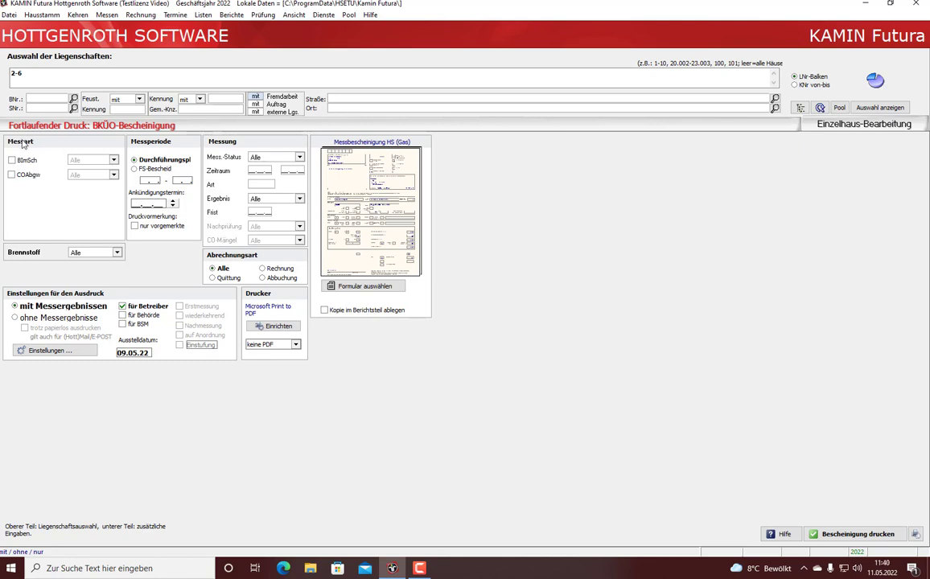
Include the measurement types BImSch and COAbgw, each set to Alle, and set the fuel filter (Brennstoff) to Alle
{"action": "left_click", "coordinate": [17, 162]}
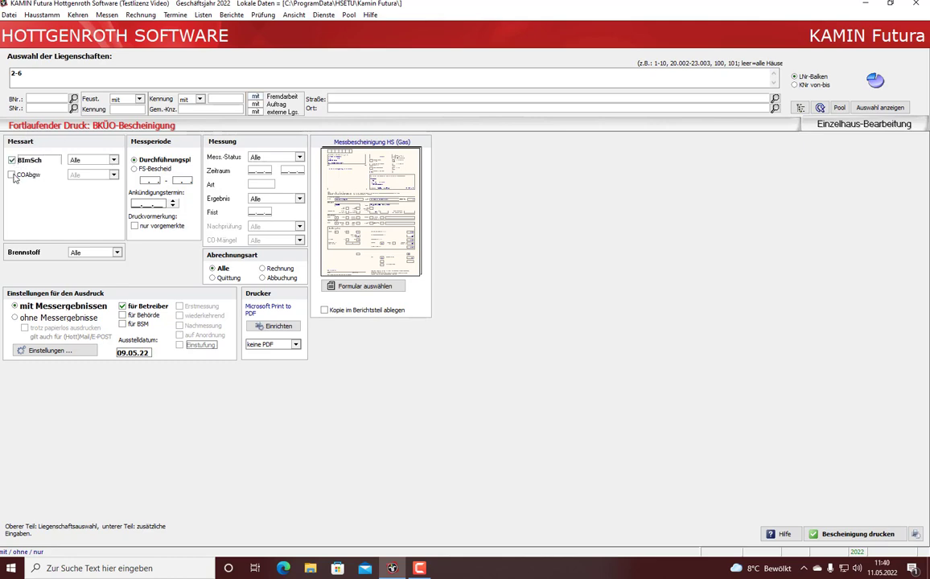
{"action": "left_click", "coordinate": [12, 174]}
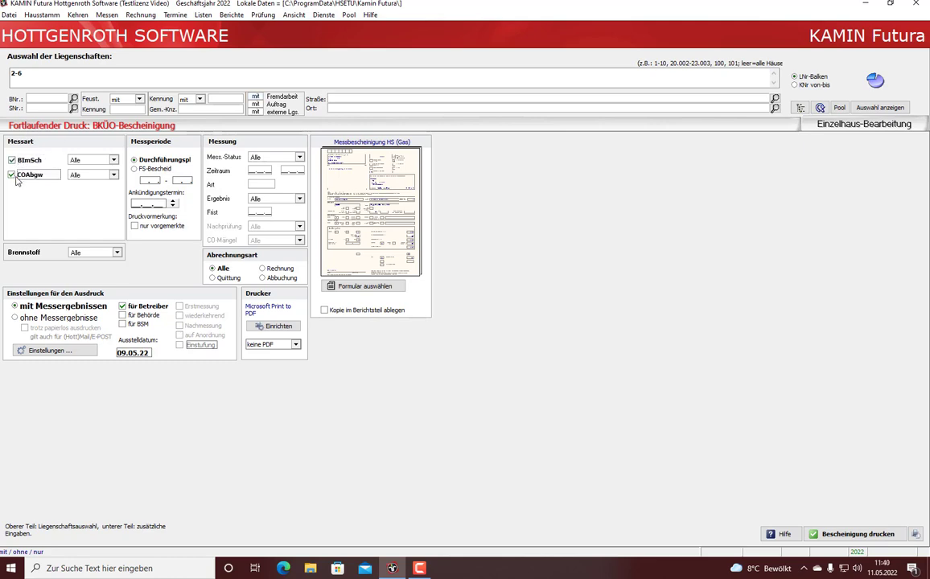
{"action": "left_click", "coordinate": [113, 175]}
{"action": "left_click", "coordinate": [114, 177]}
{"action": "left_click", "coordinate": [113, 160]}
{"action": "left_click", "coordinate": [114, 160]}
{"action": "left_click", "coordinate": [117, 253]}
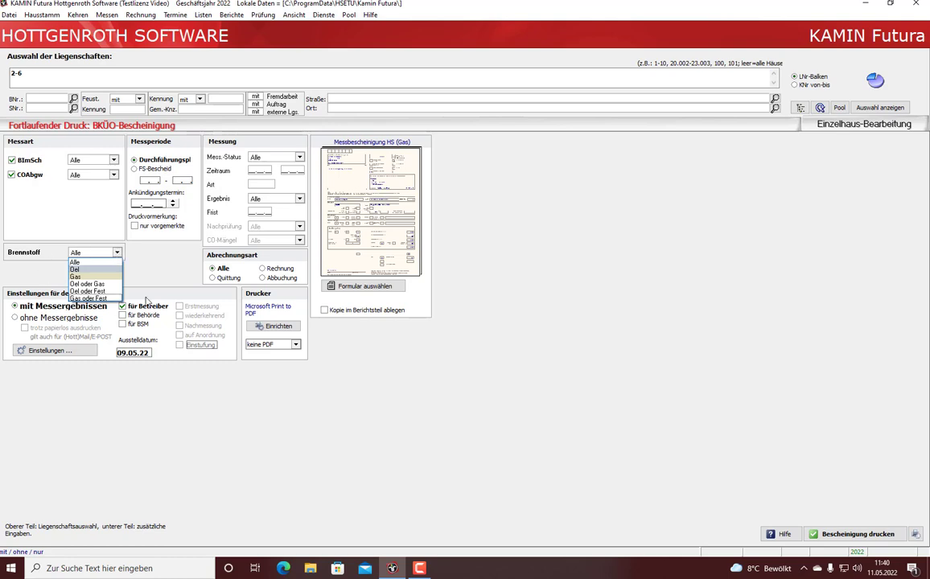
{"action": "left_click", "coordinate": [88, 262]}
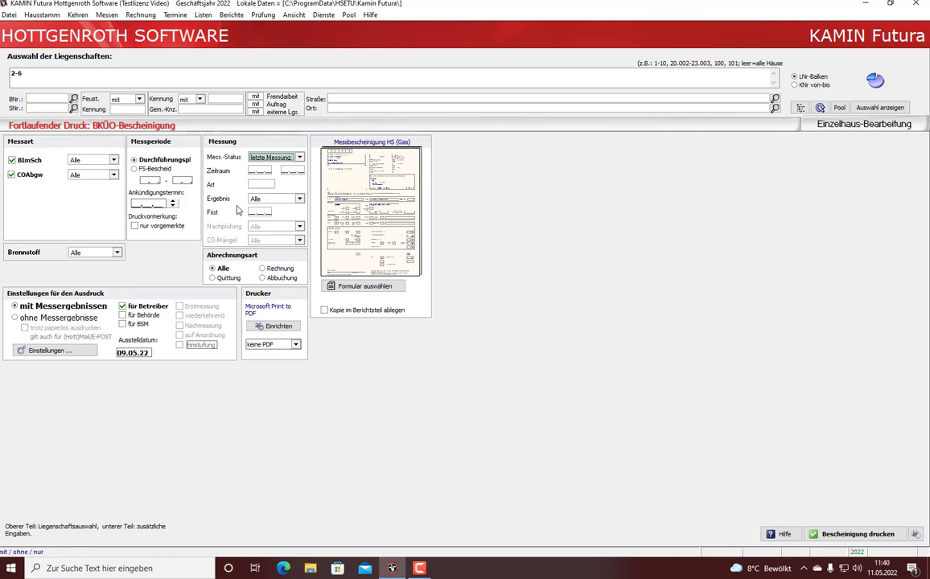
Filter by the Durchführungsplan measurement period, with measurement status and billing type both set to Alle
{"action": "left_click", "coordinate": [154, 169]}
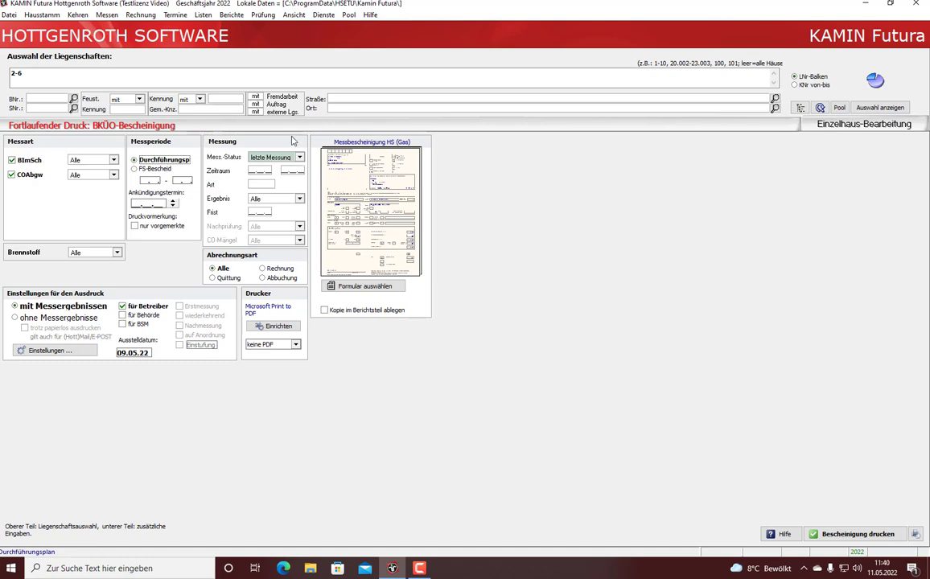
{"action": "left_click", "coordinate": [274, 157]}
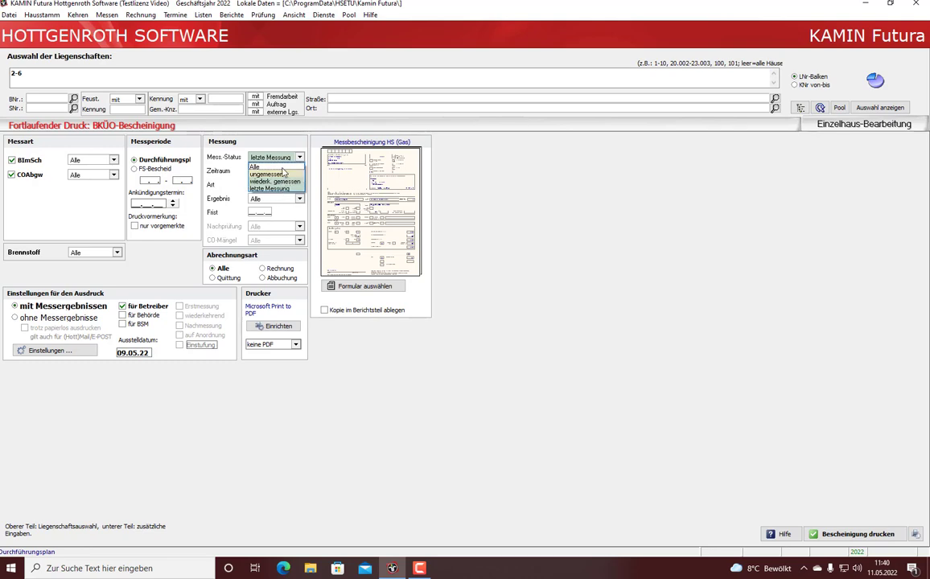
{"action": "left_click", "coordinate": [280, 167]}
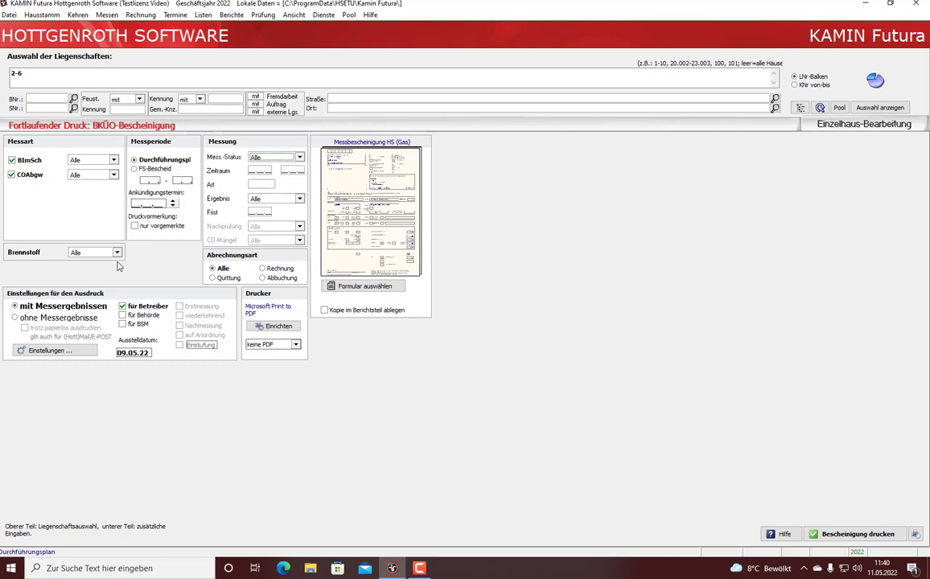
{"action": "left_click", "coordinate": [282, 279]}
{"action": "left_click", "coordinate": [224, 269]}
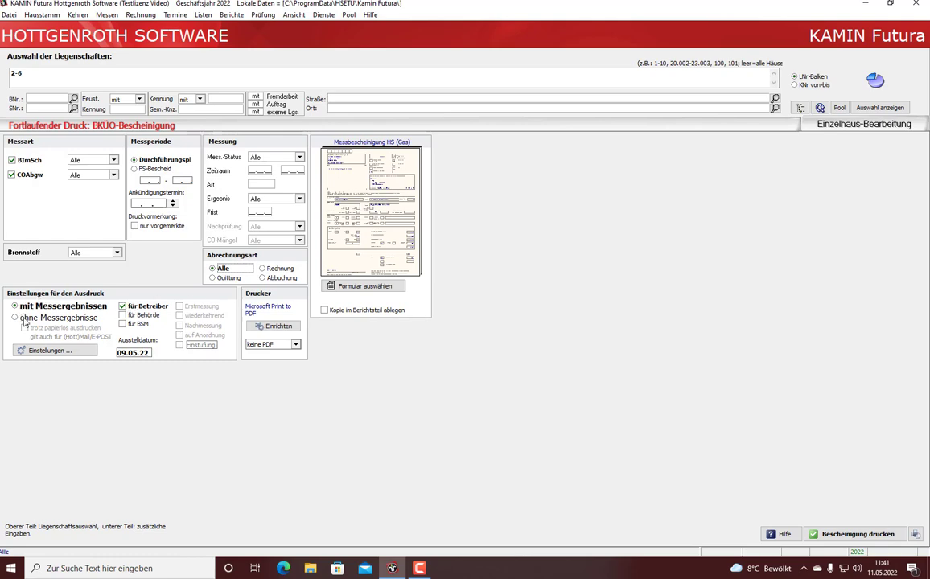
Set the printout to ohne Messergebnisse and leave Erstmessung unselected
{"action": "left_click", "coordinate": [54, 319]}
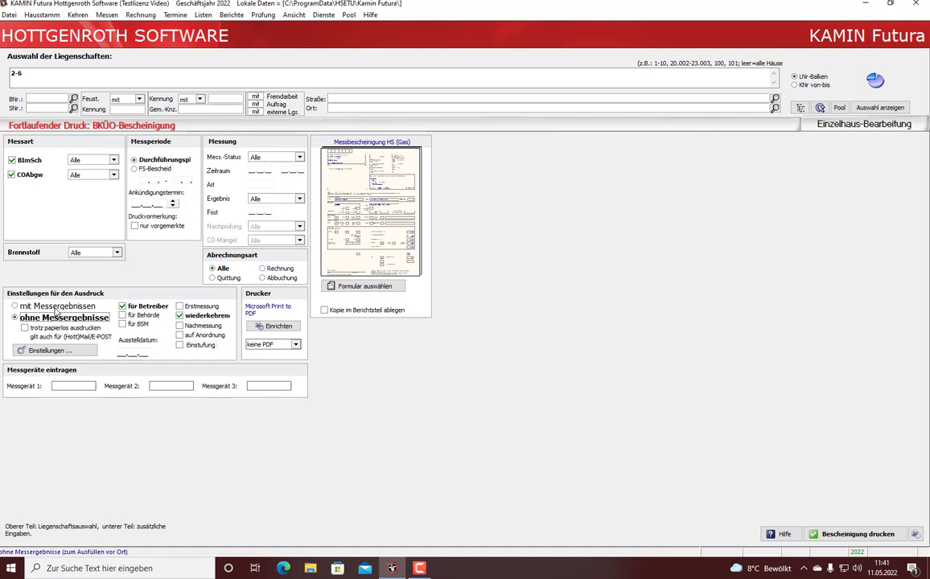
{"action": "left_click", "coordinate": [56, 308]}
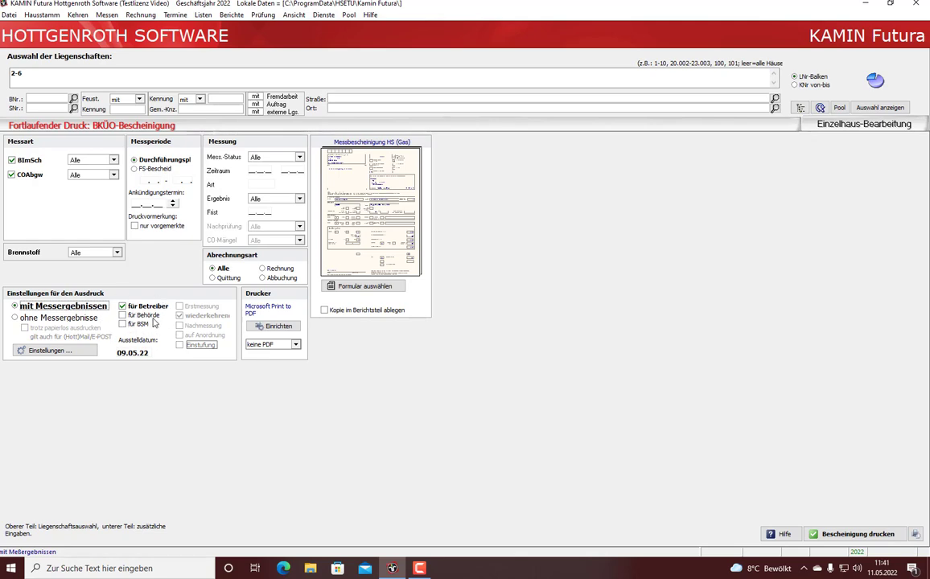
{"action": "left_click", "coordinate": [89, 318]}
{"action": "left_click", "coordinate": [181, 307]}
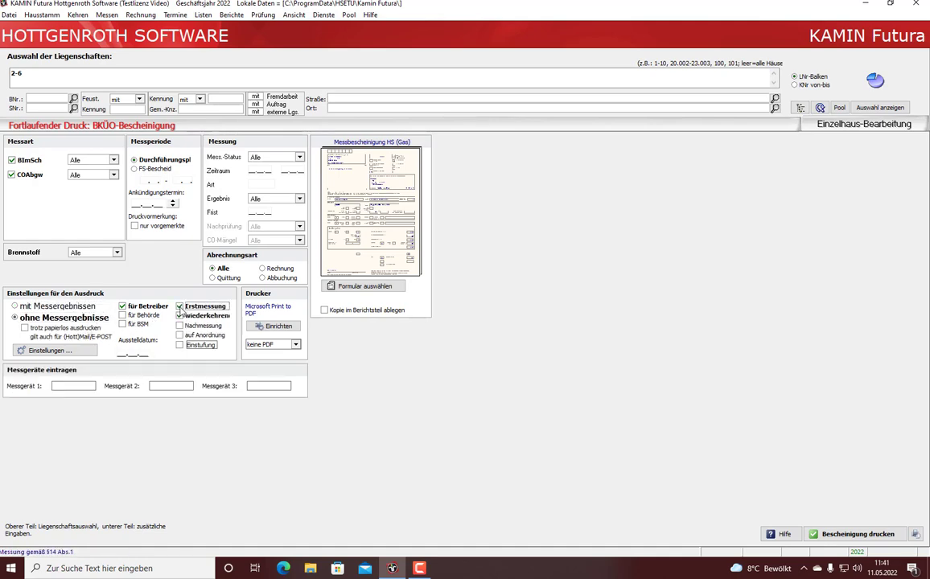
{"action": "left_click", "coordinate": [180, 307]}
Check the printer setup without changing it and set the PDF output to PDF-Vorschau
{"action": "left_click", "coordinate": [279, 326]}
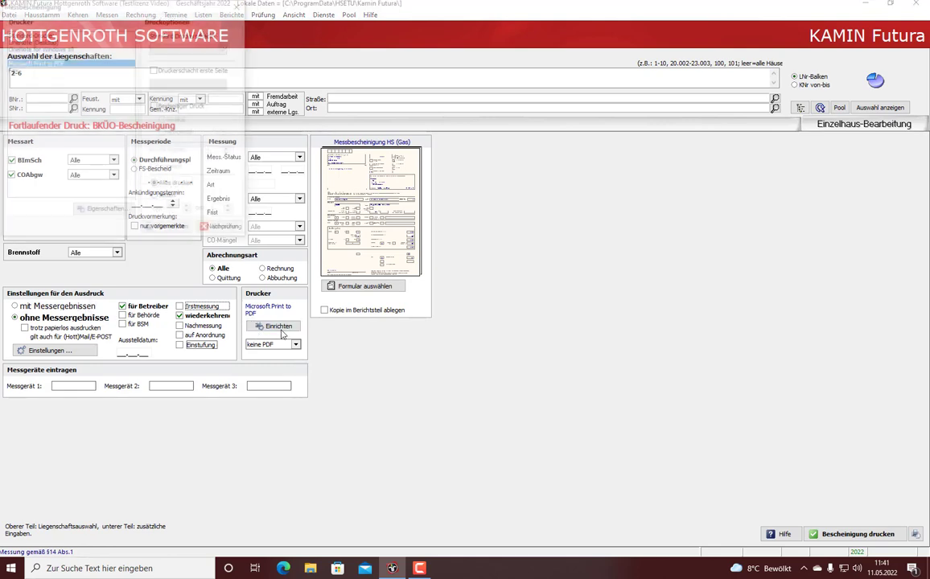
{"action": "left_click_drag", "start_coordinate": [320, 72], "coordinate": [600, 156]}
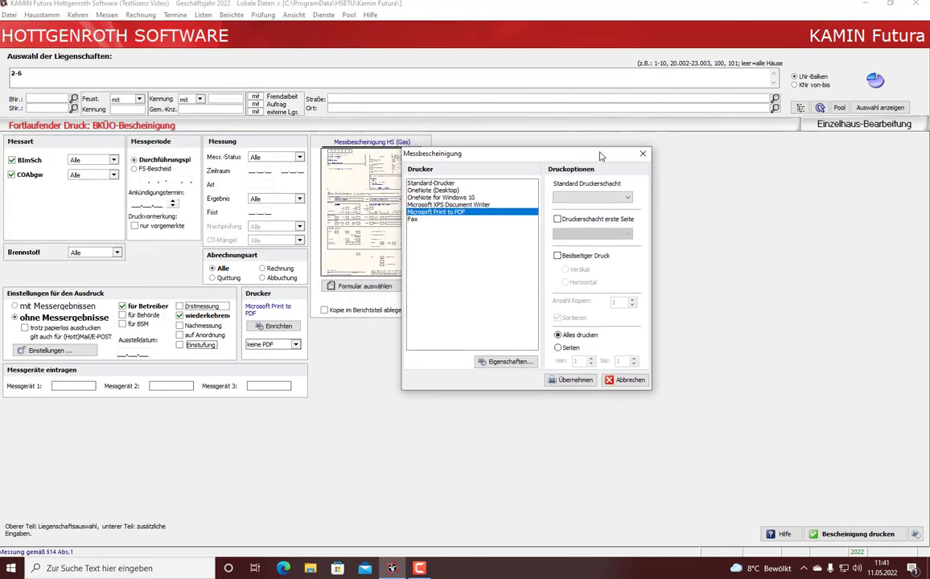
{"action": "left_click", "coordinate": [643, 152]}
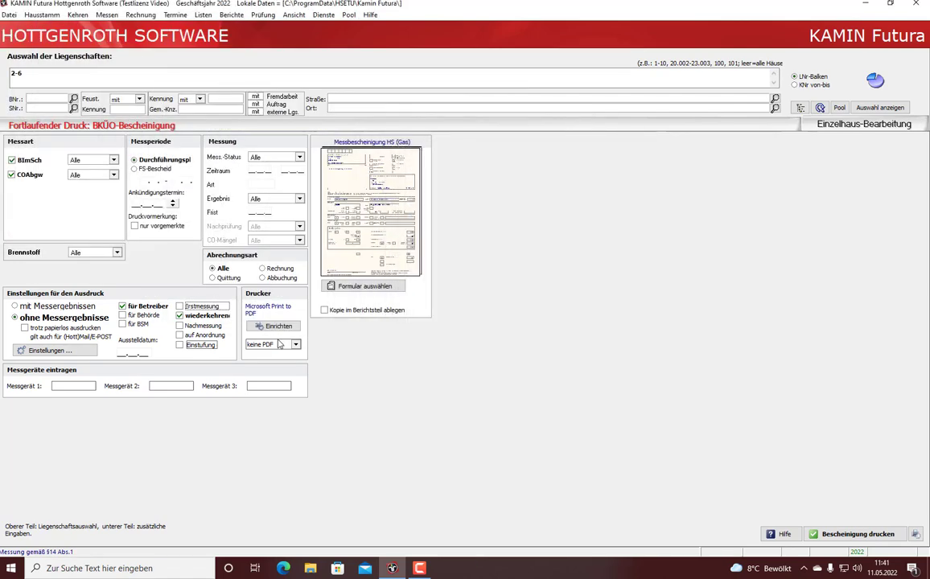
{"action": "left_click", "coordinate": [295, 345]}
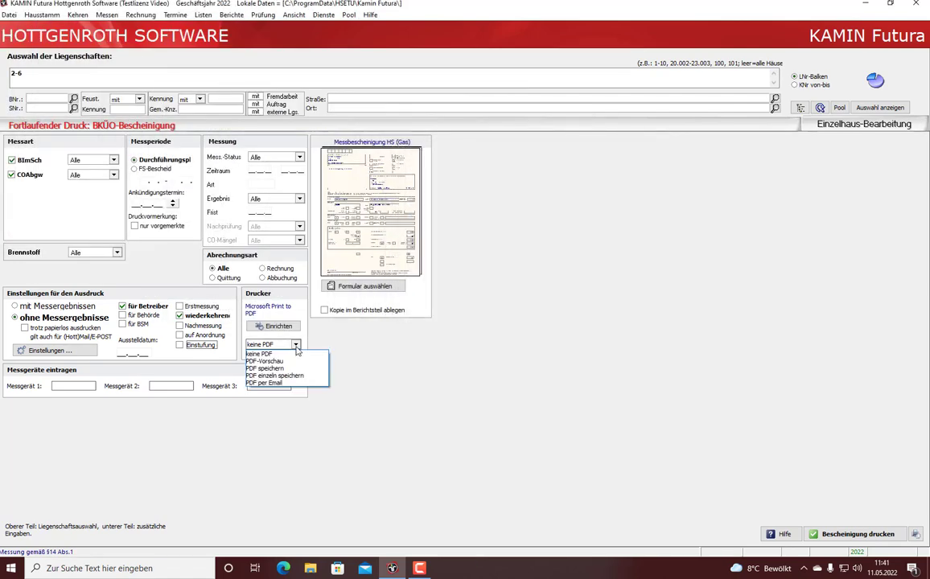
{"action": "left_click", "coordinate": [281, 362]}
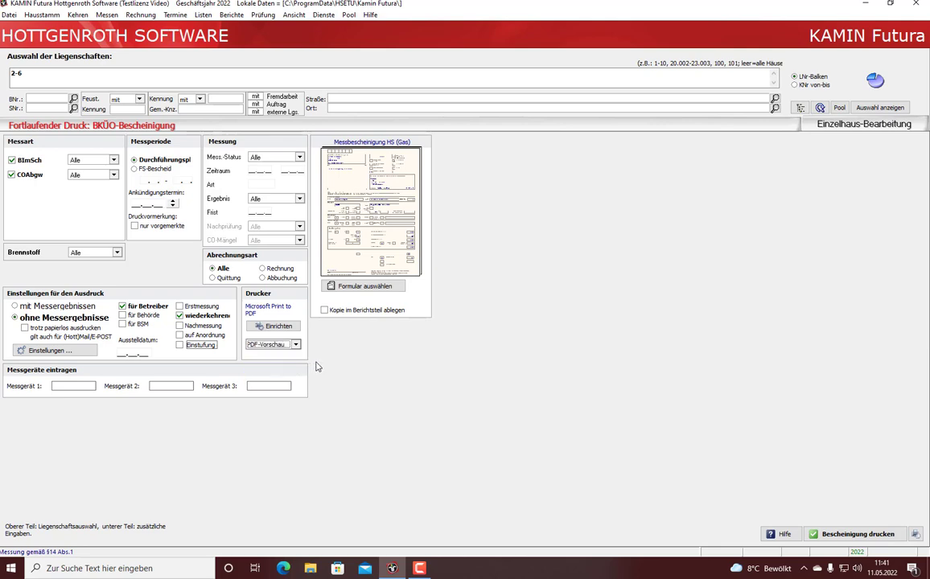
{"action": "left_click", "coordinate": [90, 386]}
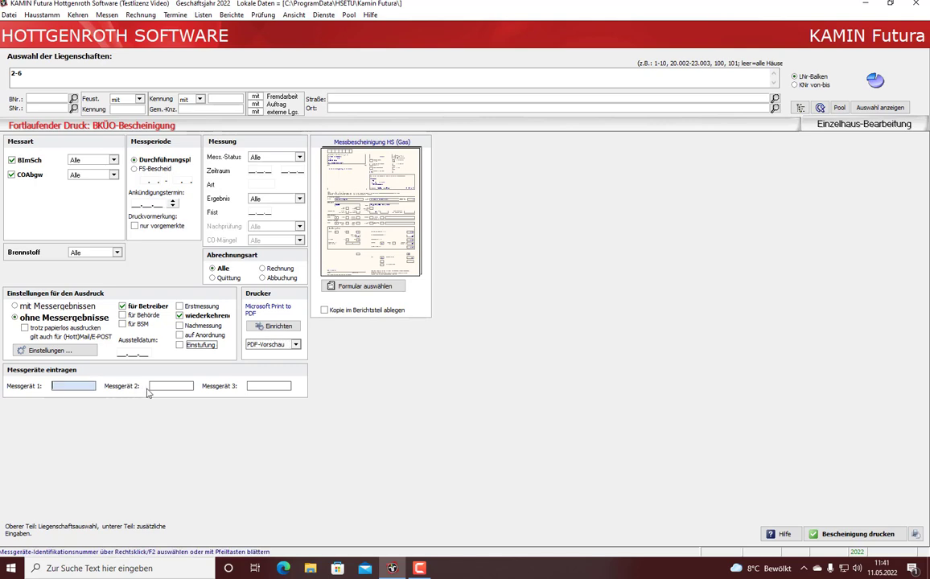
{"action": "left_click", "coordinate": [157, 387]}
{"action": "left_click", "coordinate": [269, 387]}
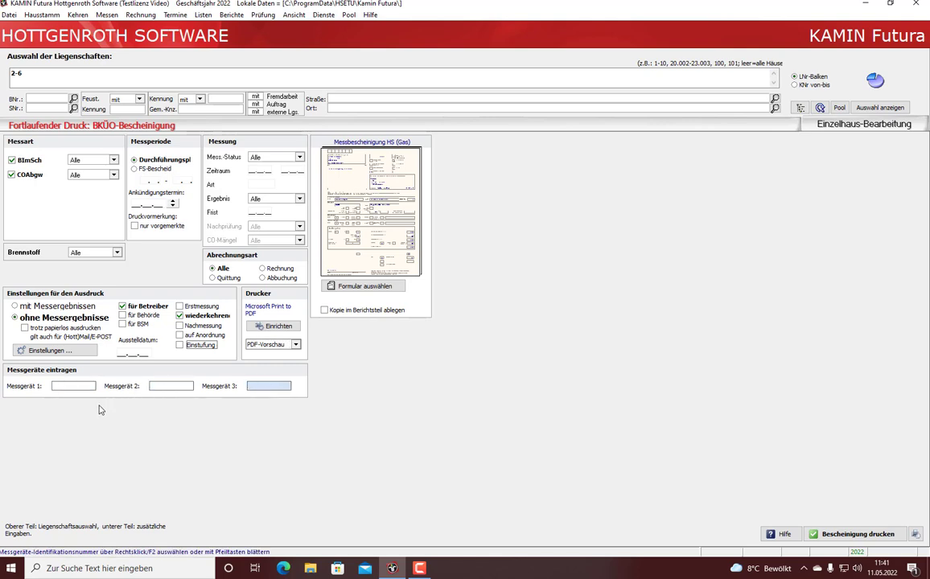
Keep Messbescheinigung HS (Gas) as the certificate form and enable Kopie im Berichtsteil ablegen
{"action": "left_click", "coordinate": [354, 288]}
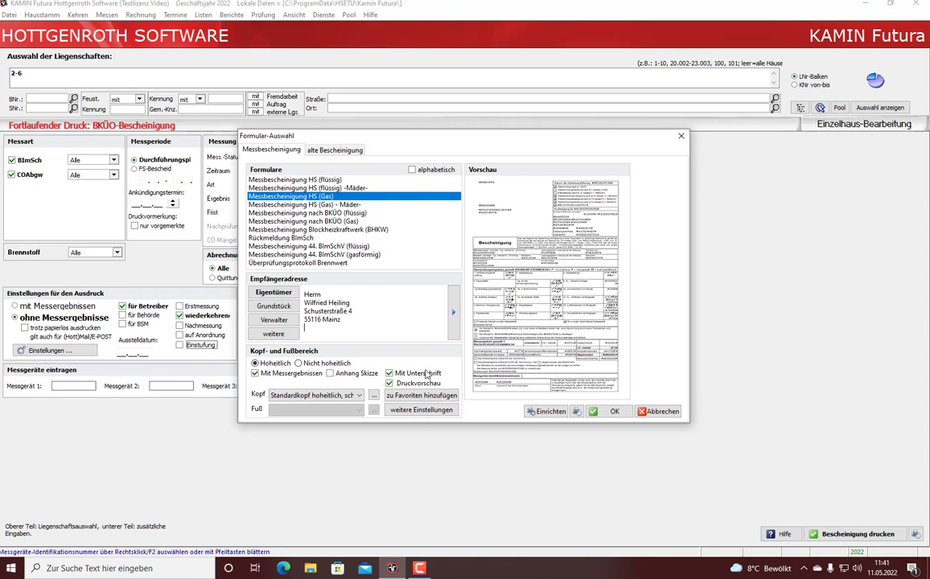
{"action": "left_click", "coordinate": [612, 411]}
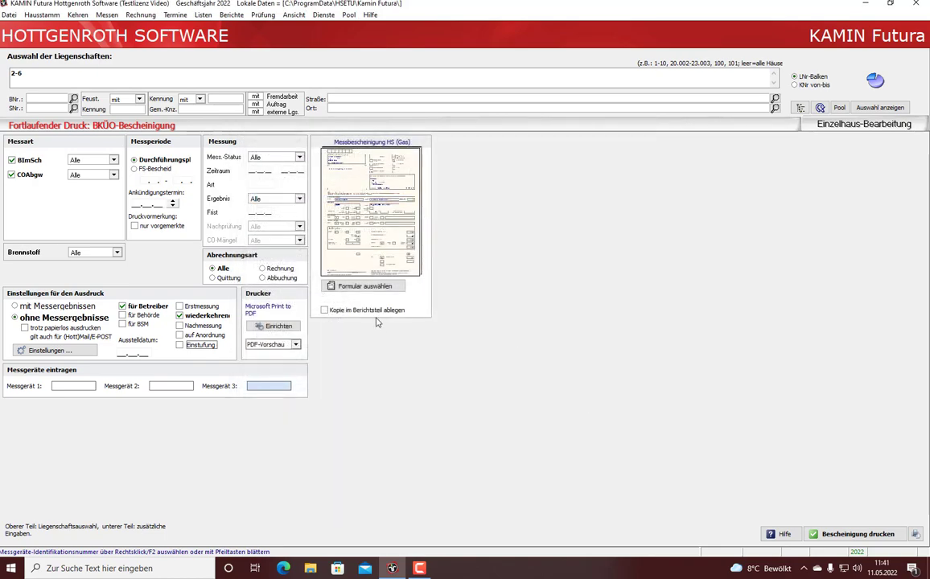
{"action": "left_click", "coordinate": [324, 310]}
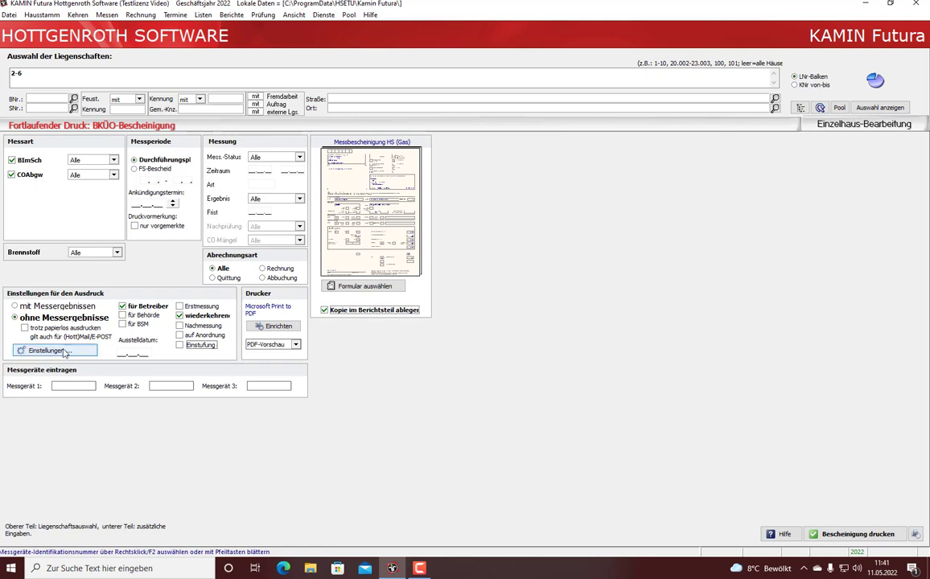
Switch the printout to mit Messergebnissen and start printing the certificates for properties 2-6
{"action": "left_click", "coordinate": [40, 308]}
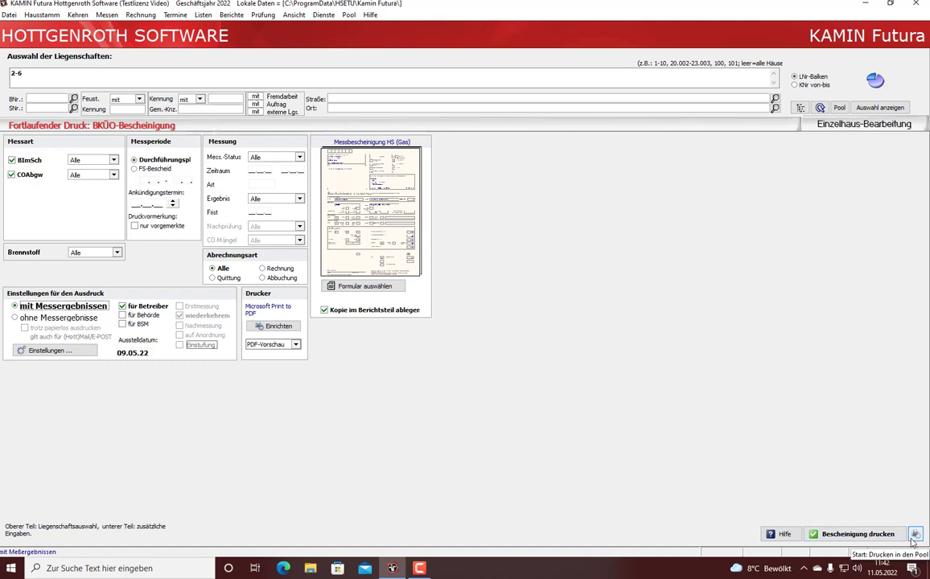
{"action": "left_click", "coordinate": [858, 535]}
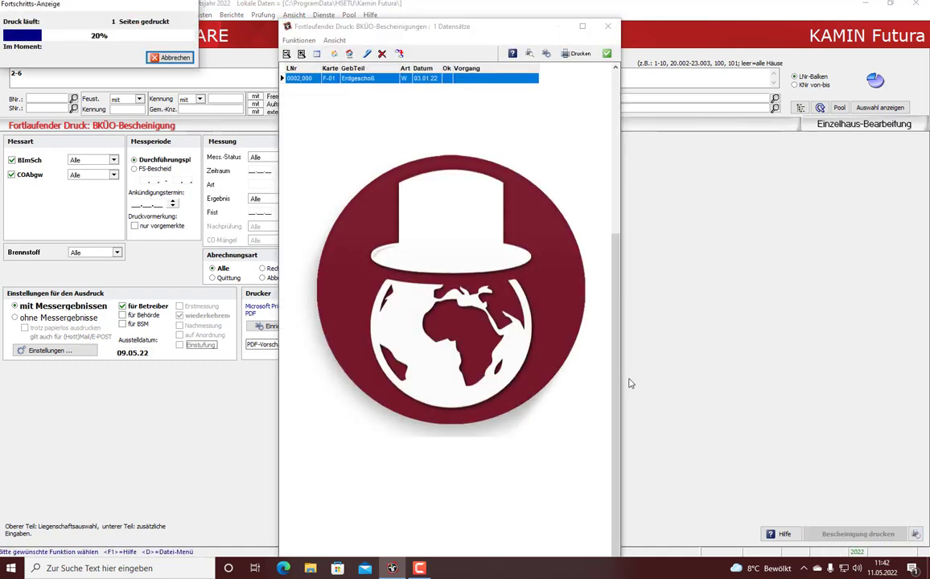